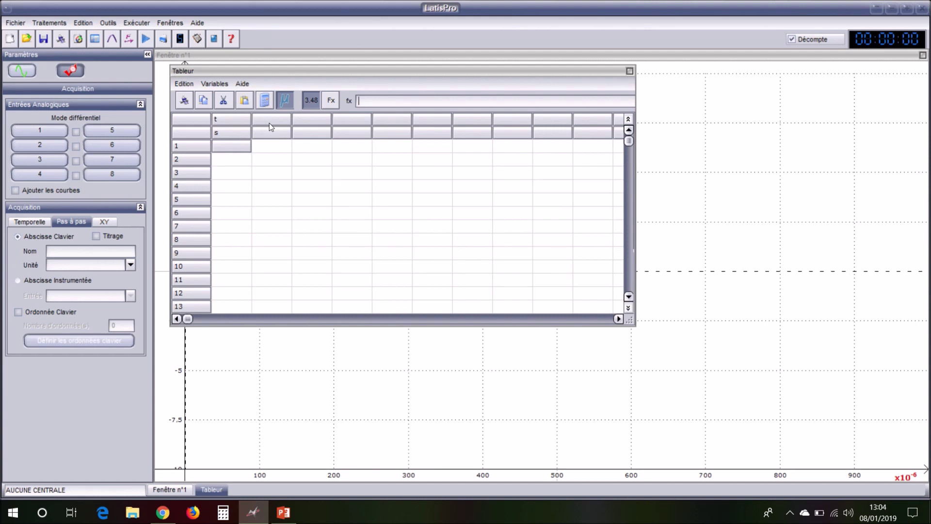
- Start a new spreadsheet variable and name it with the Greek letter θ
left_click(214, 85)
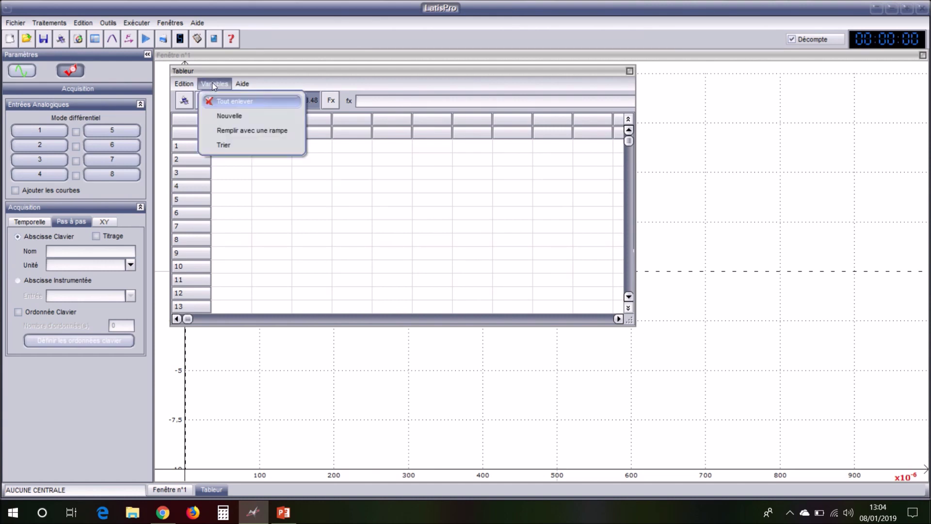
left_click(221, 117)
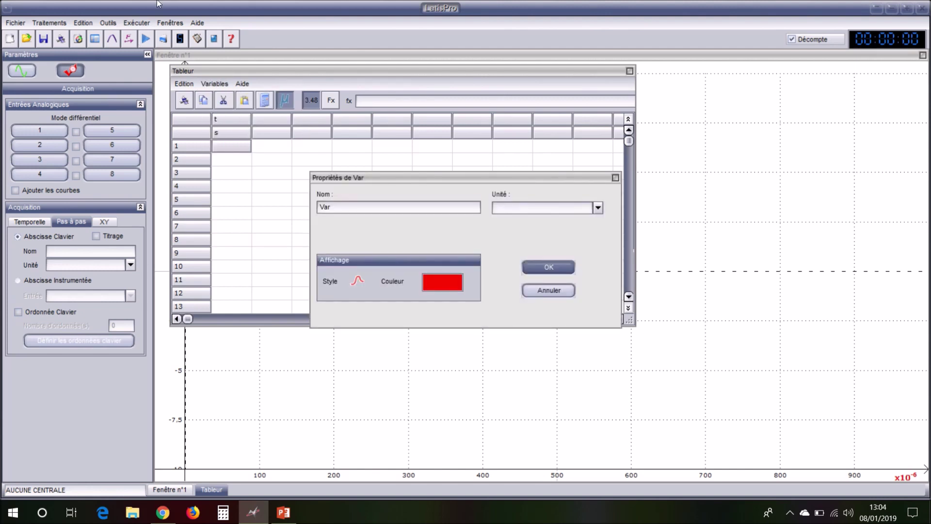
double_click(337, 212)
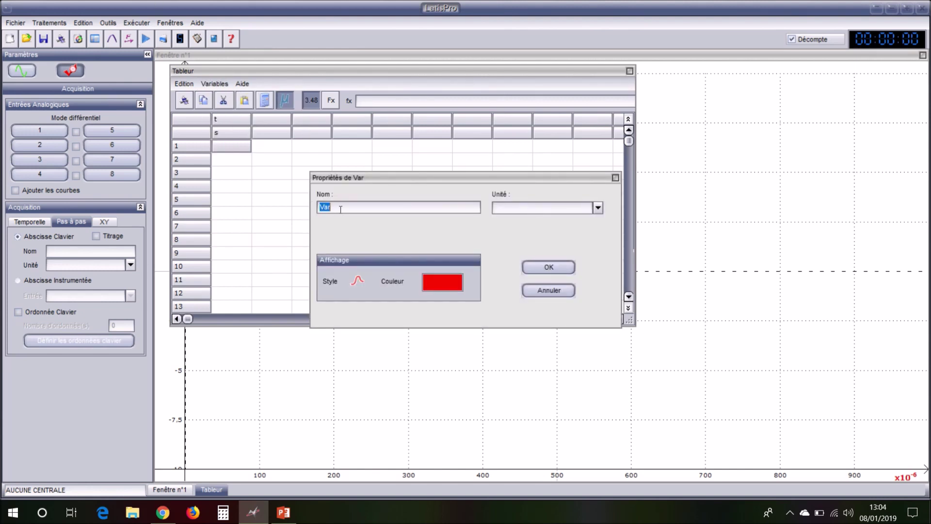
key("BackSpace")
key("ctrl+g")
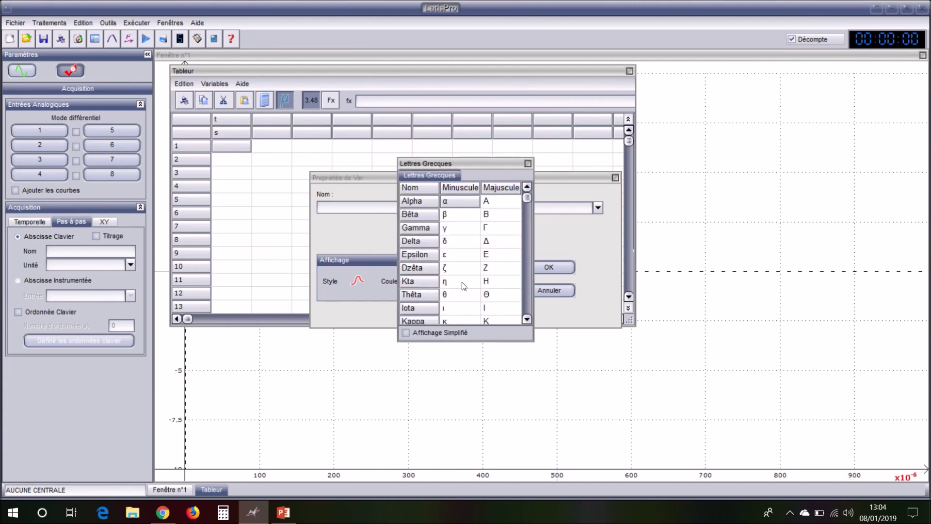
left_click(471, 295)
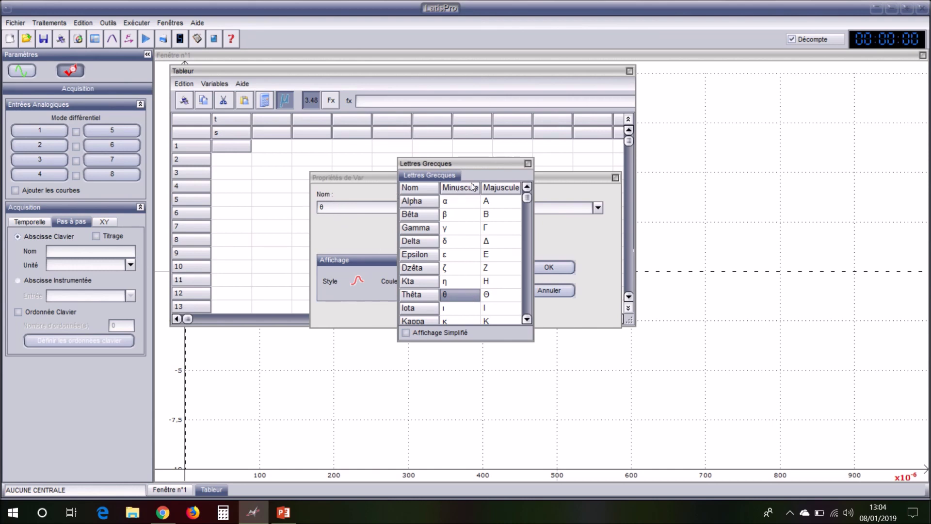
left_click(528, 165)
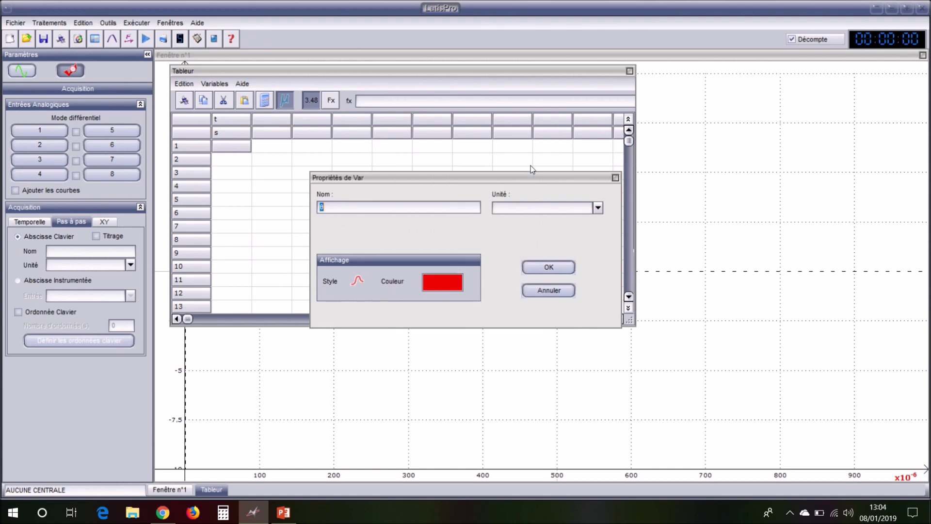
- Set the unit of the θ variable to °C and create it in the spreadsheet
left_click(529, 208)
left_click_drag(596, 234, 598, 310)
left_click(580, 299)
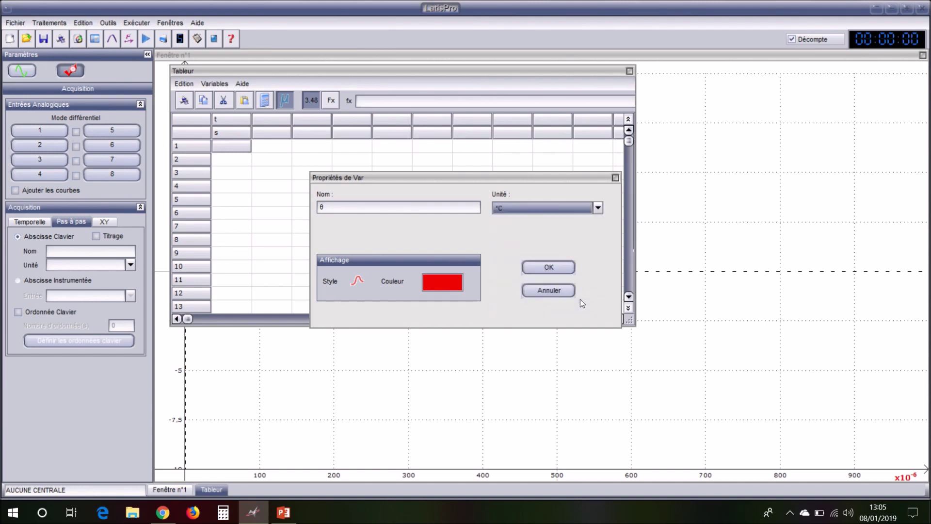
left_click(558, 265)
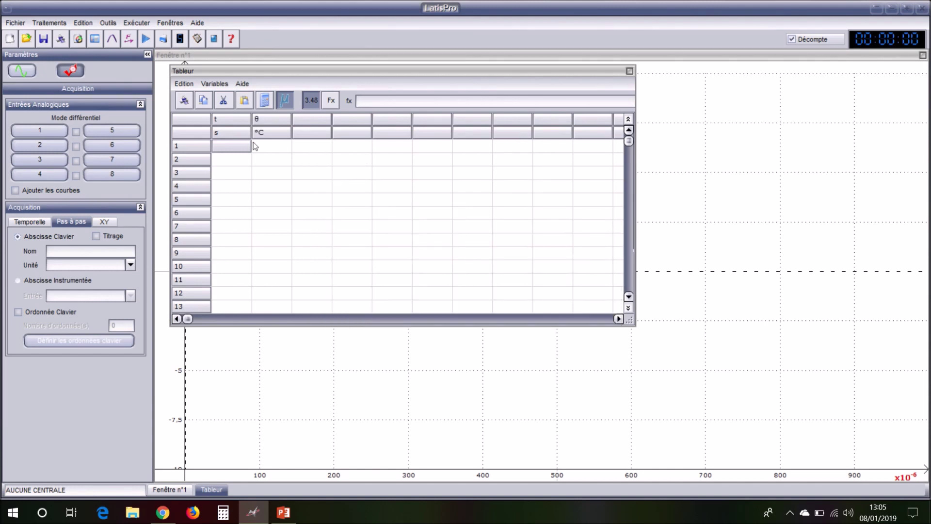
- Fill the first data row with a time t of 0 and a temperature θ of 30,6
left_click(219, 148)
left_click(219, 148)
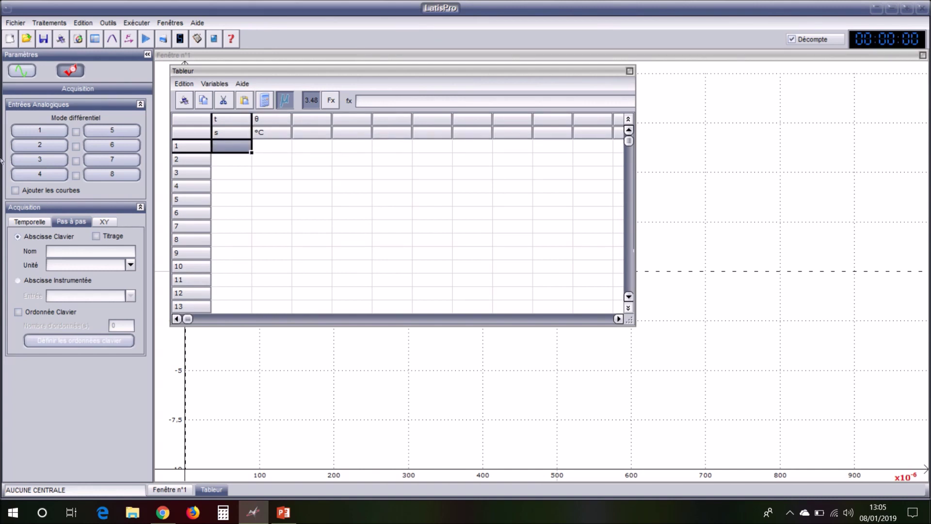
type("0")
key("Tab")
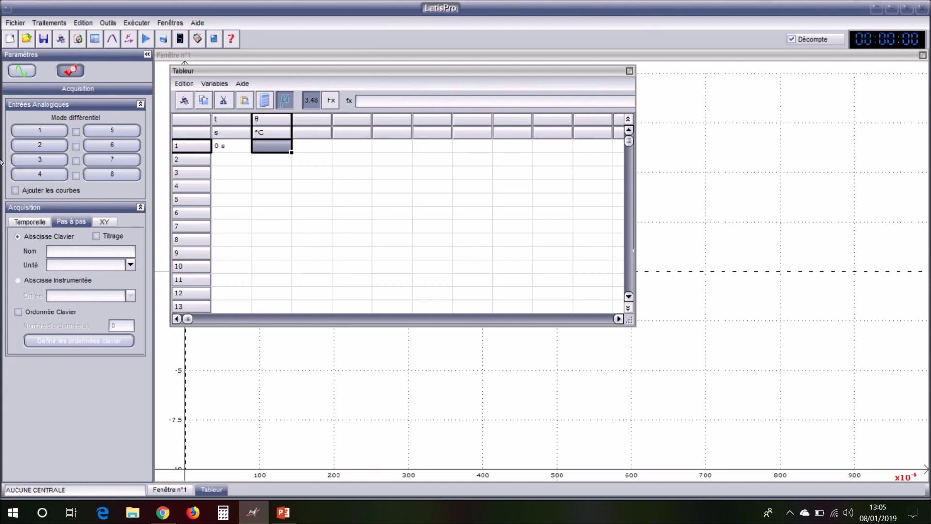
type("30,6")
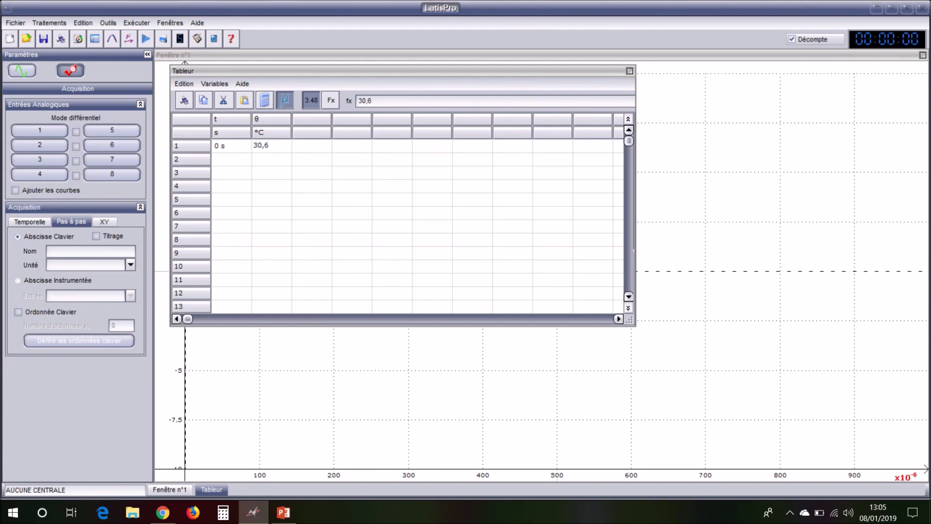
key("Return")
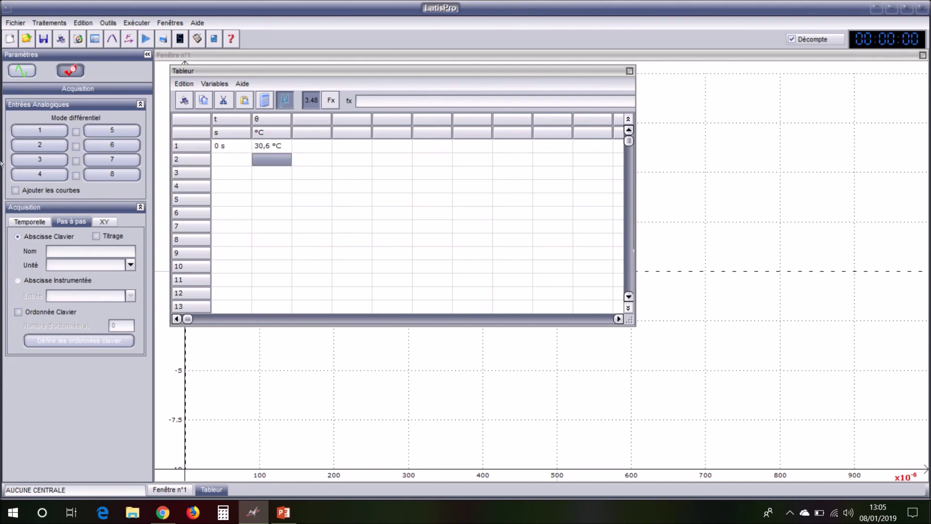
- Fill the second data row with a time t of 20 and a temperature θ of 30,8
key("Left")
type("20")
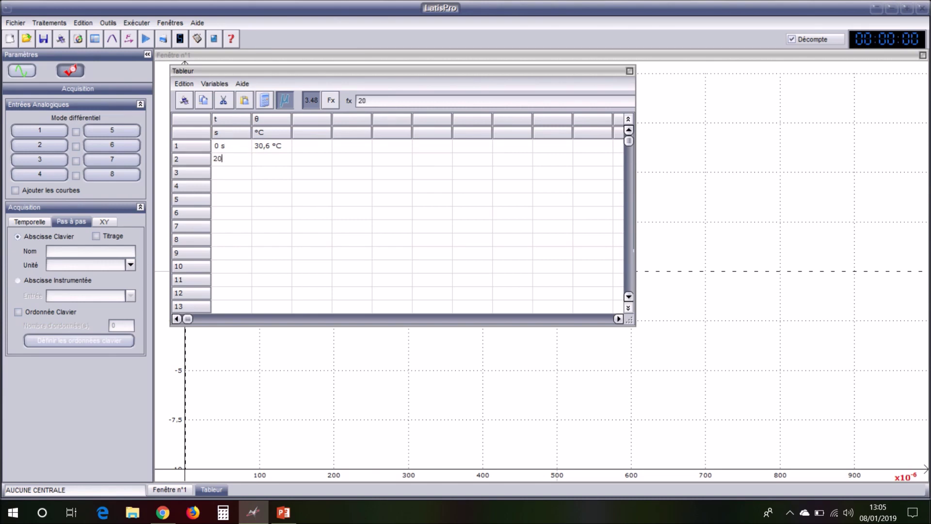
key("Right")
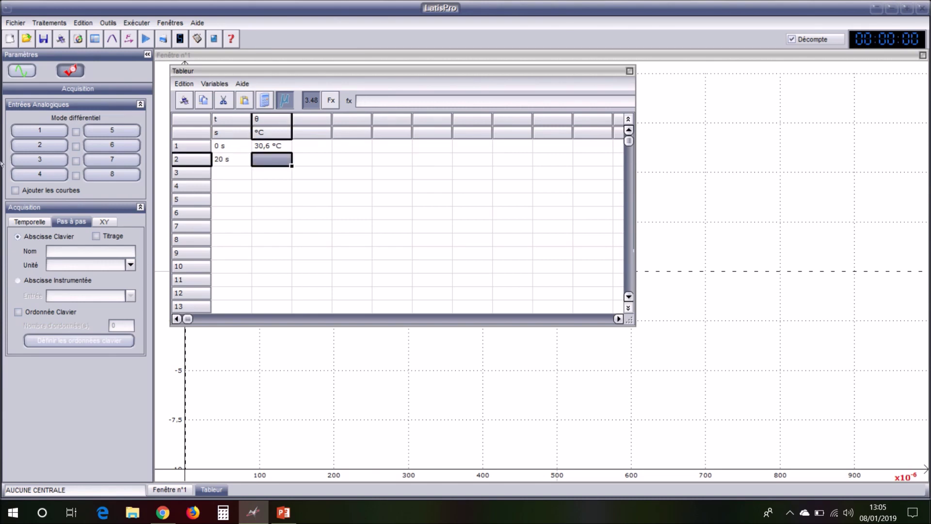
type("30,8")
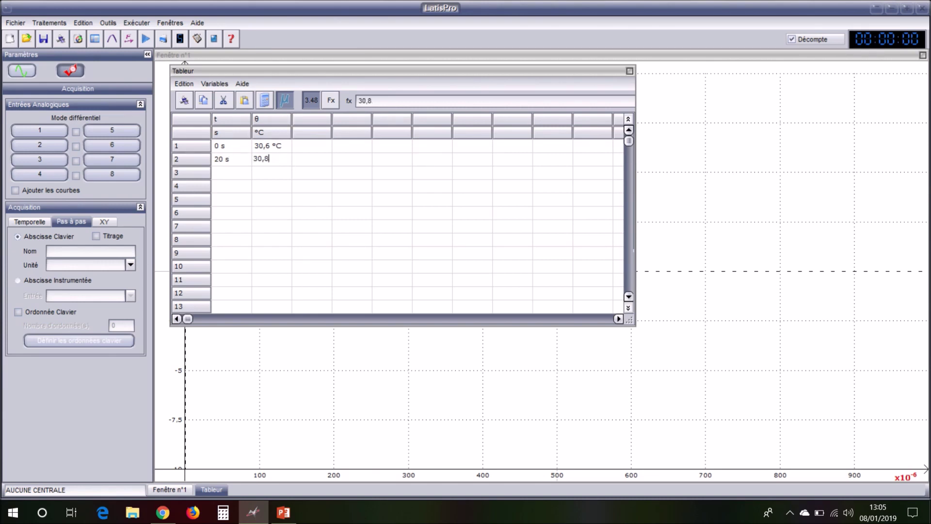
key("Return")
- Enter a time t of 40 in the third data row
key("Left")
type("40")
key("Right")
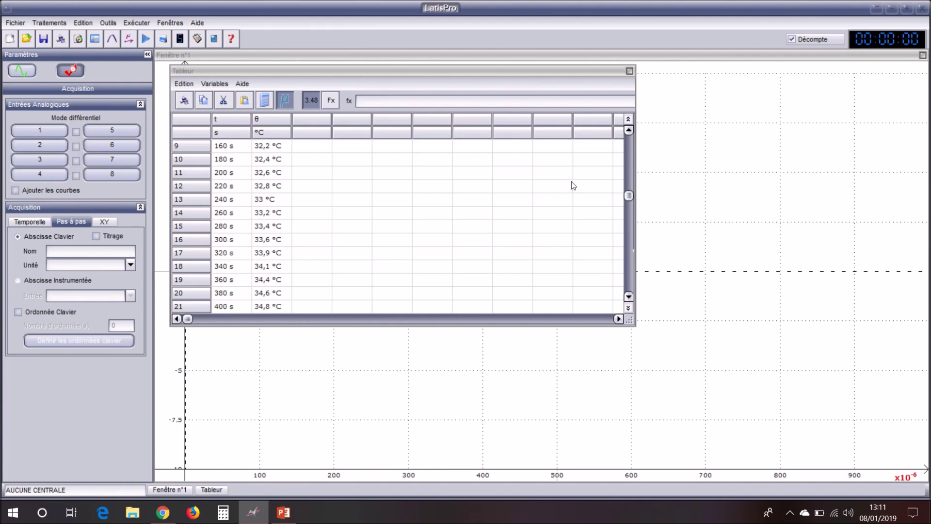
- Add a new spreadsheet variable named Q without a unit
left_click(224, 84)
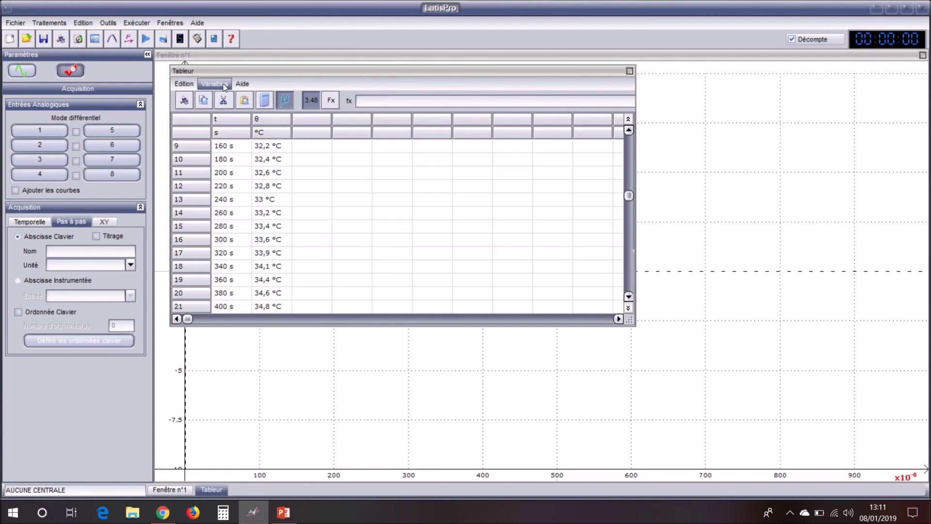
left_click(223, 85)
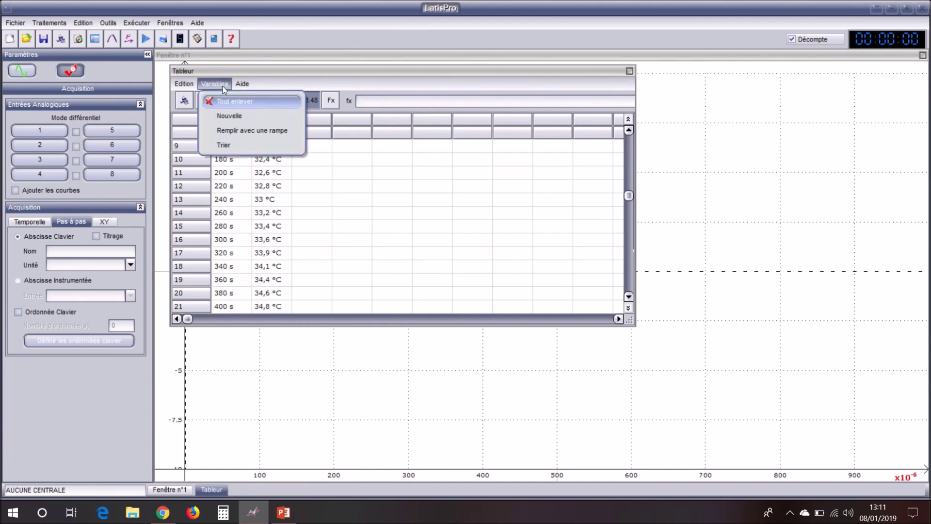
left_click(231, 116)
left_click(337, 207)
double_click(337, 208)
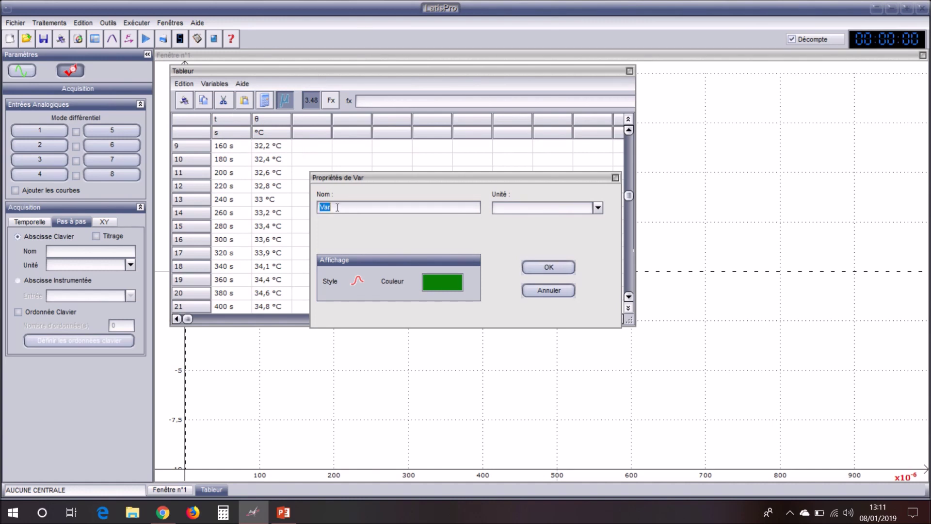
key("BackSpace")
type("Q")
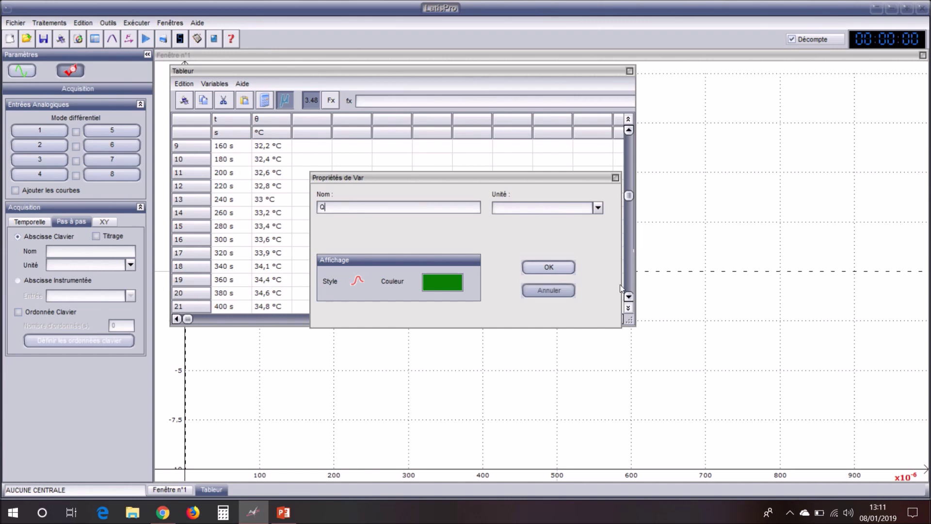
left_click(551, 268)
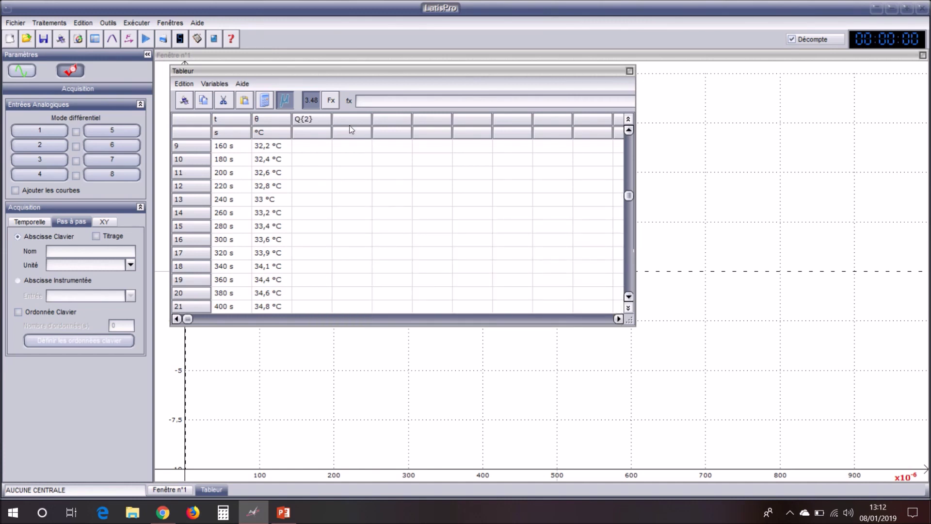
- Add another spreadsheet variable named Δθ, using the Greek letters, without a unit
left_click(225, 87)
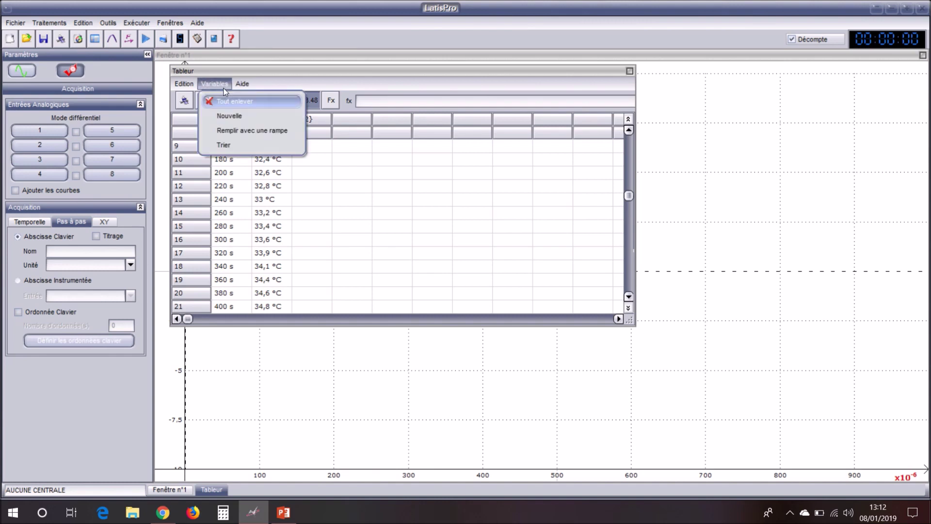
left_click(228, 117)
double_click(370, 208)
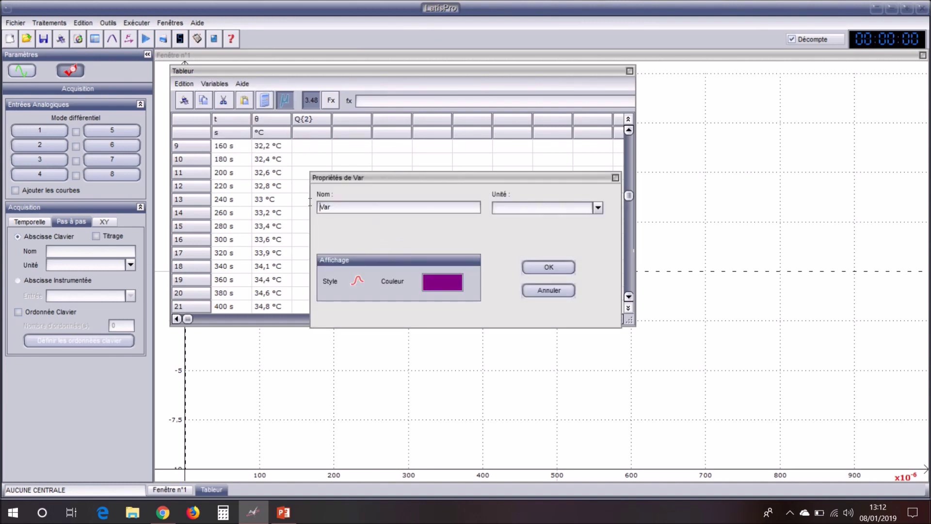
key("BackSpace")
key("ctrl+g")
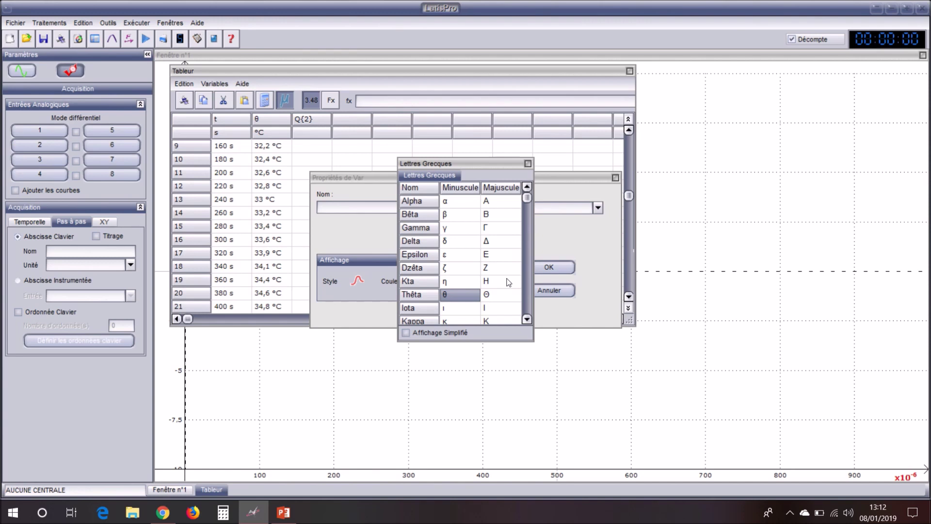
left_click(498, 247)
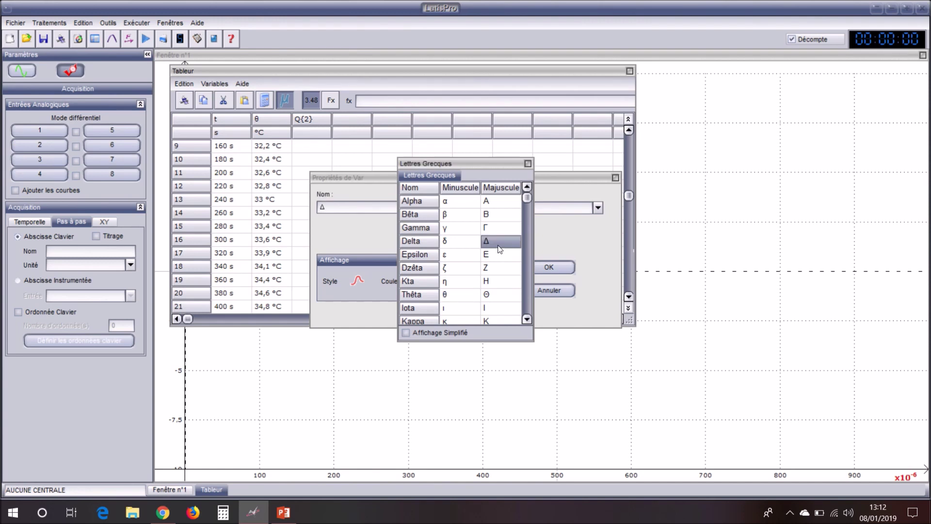
left_click(464, 296)
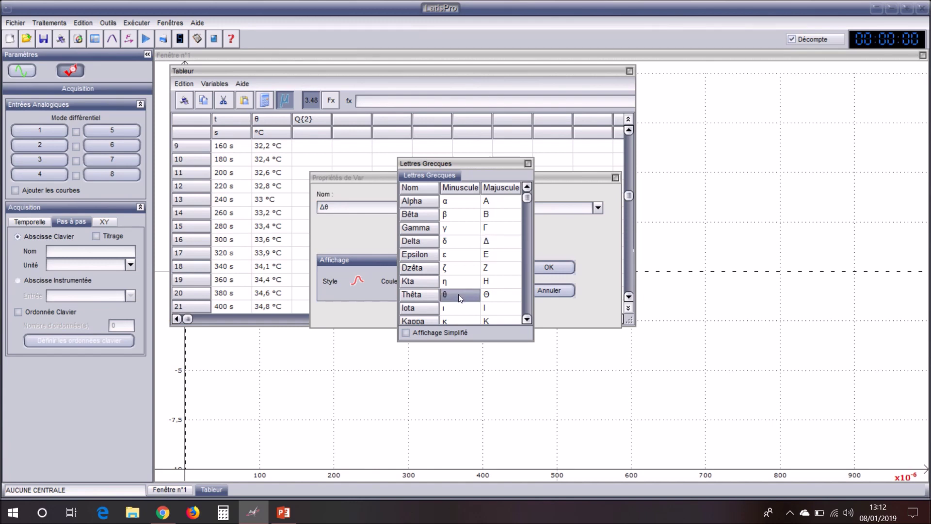
left_click(528, 164)
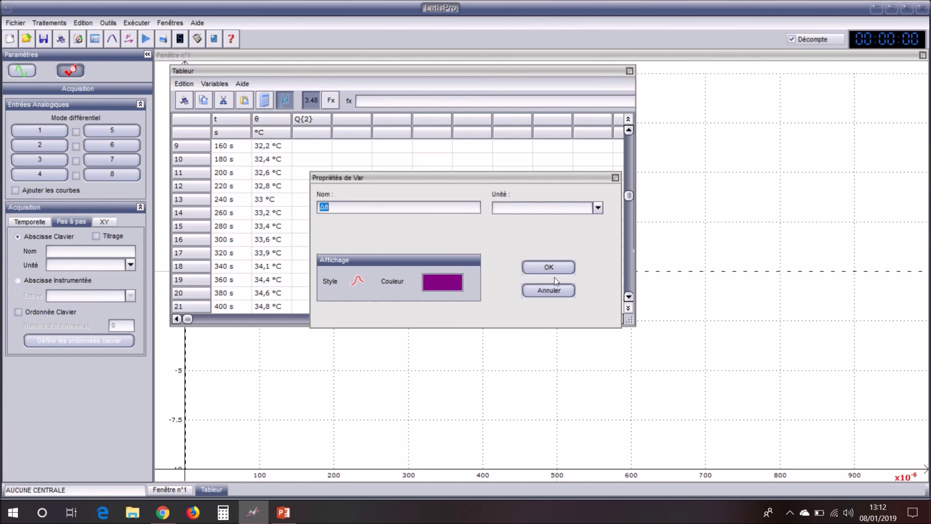
left_click(550, 267)
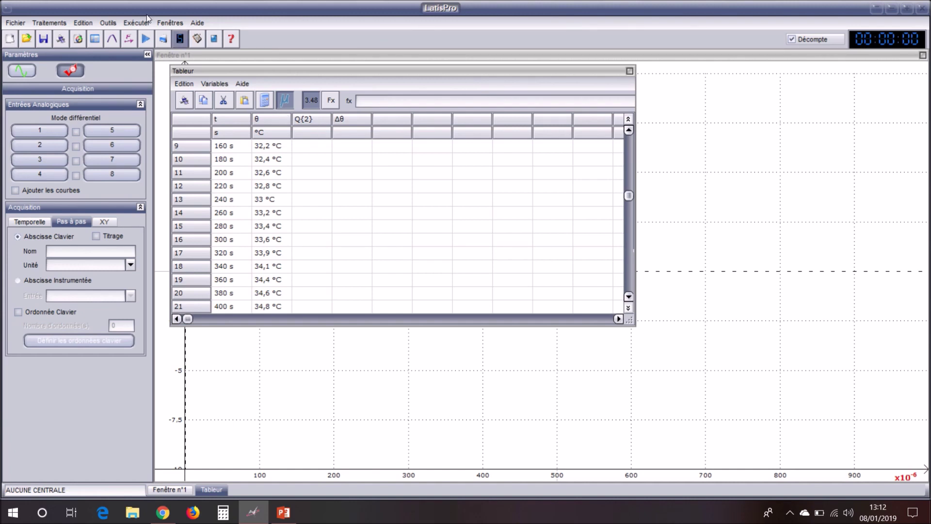
- Calculate Q in a calculation sheet with the formula Q=6*5,12*t, keeping the sheet clear of the data table
left_click(65, 22)
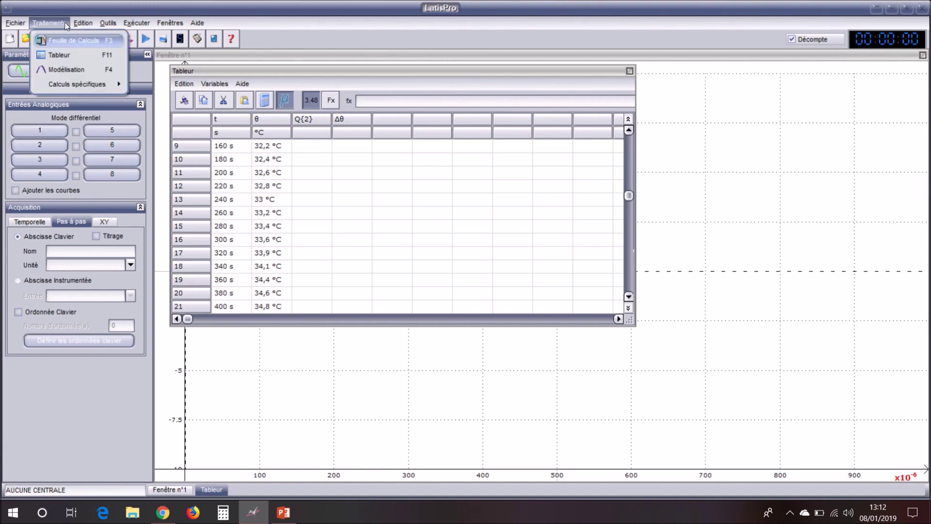
left_click(67, 42)
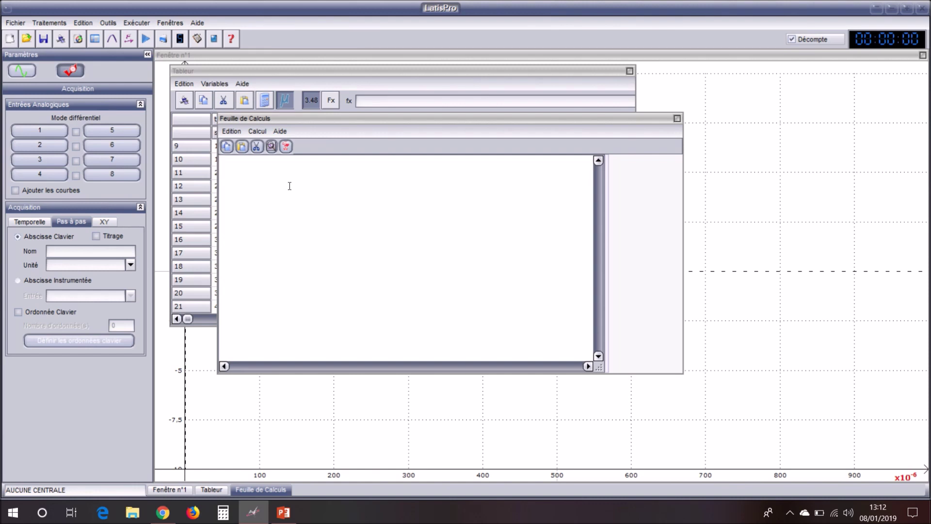
type("Q=6*5,12*t")
left_click_drag(370, 116, 457, 125)
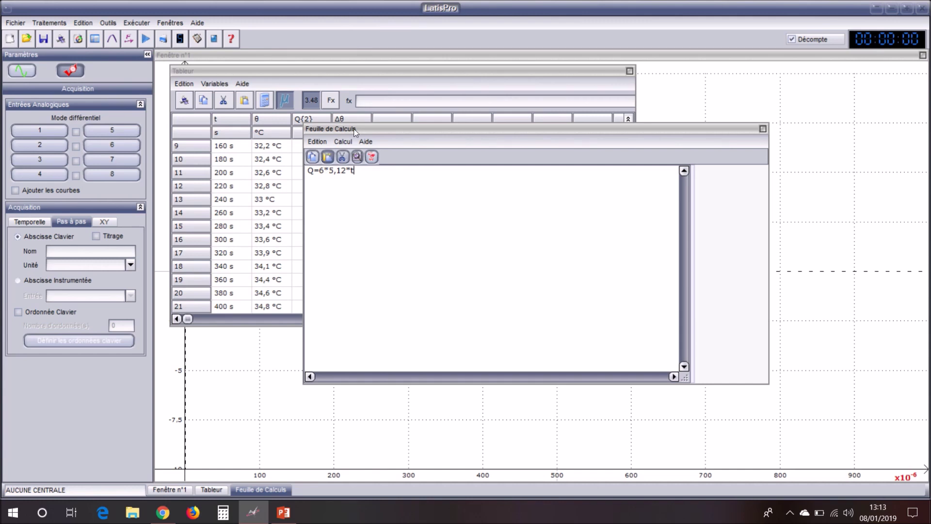
left_click(345, 142)
left_click(353, 162)
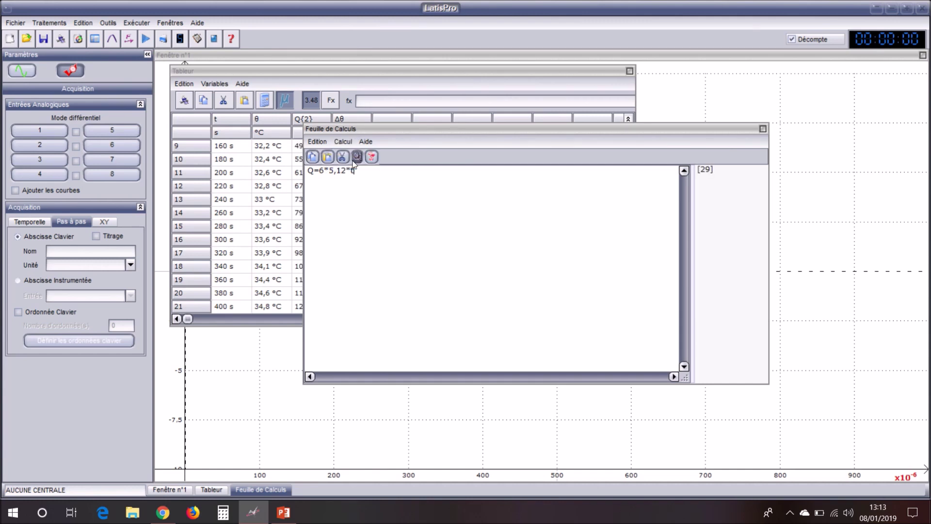
left_click_drag(470, 126, 560, 121)
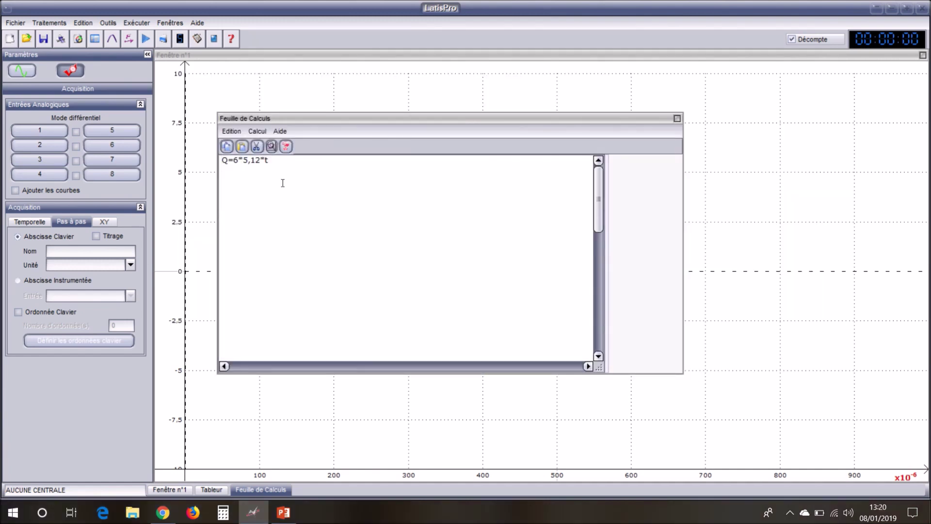
- Start a second formula line below the Q formula with the variable name Δθ, using the Greek letters
left_click(286, 163)
key("Return")
left_click(286, 146)
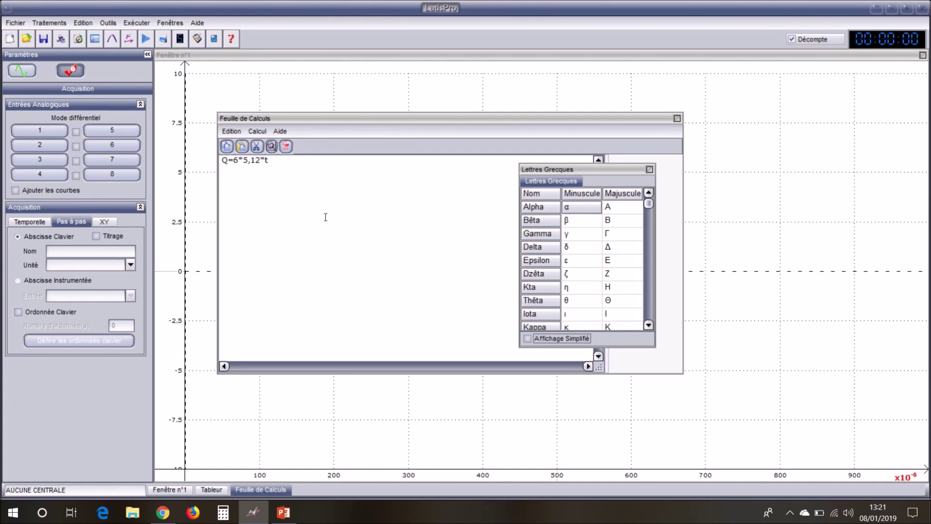
left_click(260, 173)
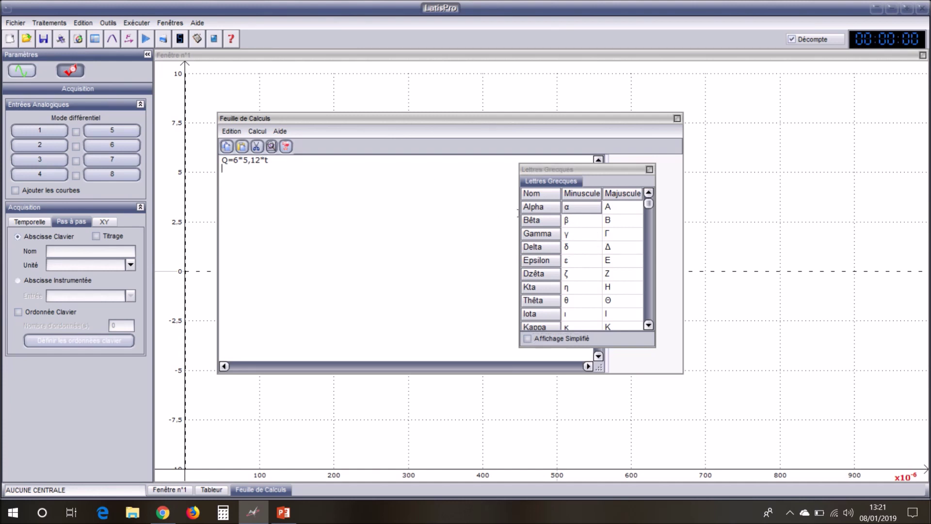
left_click(610, 246)
double_click(610, 246)
left_click(241, 173)
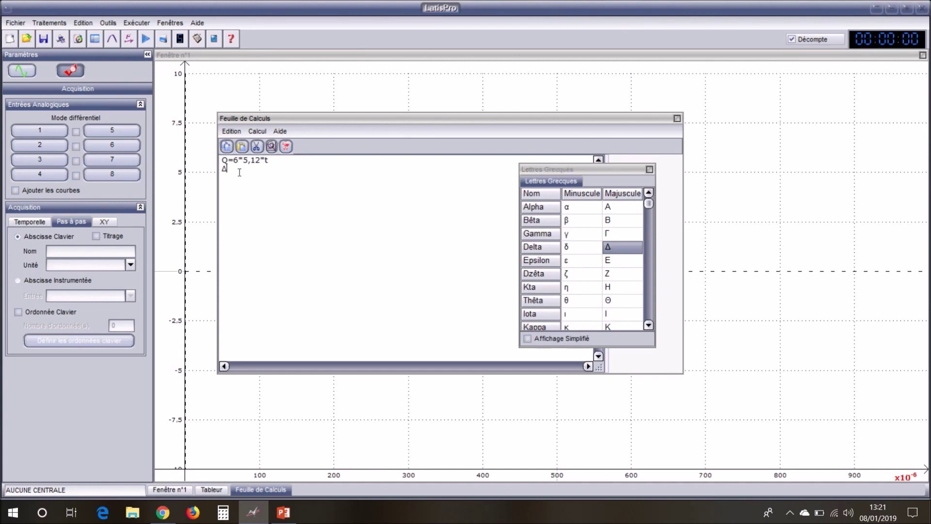
double_click(586, 301)
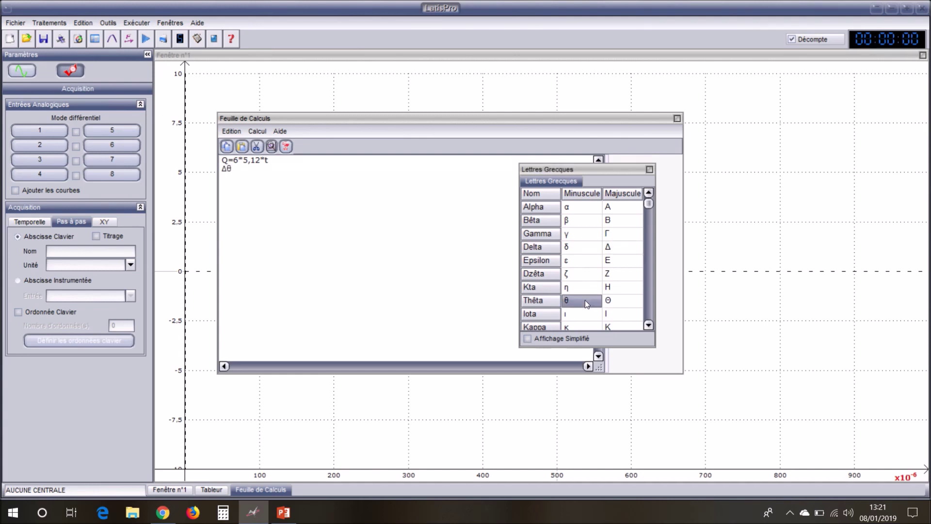
- Complete the second line as Δθ=θ-30,6 and close the Greek letter palette
left_click(238, 168)
type("=")
double_click(589, 301)
left_click(237, 170)
type("-30,6")
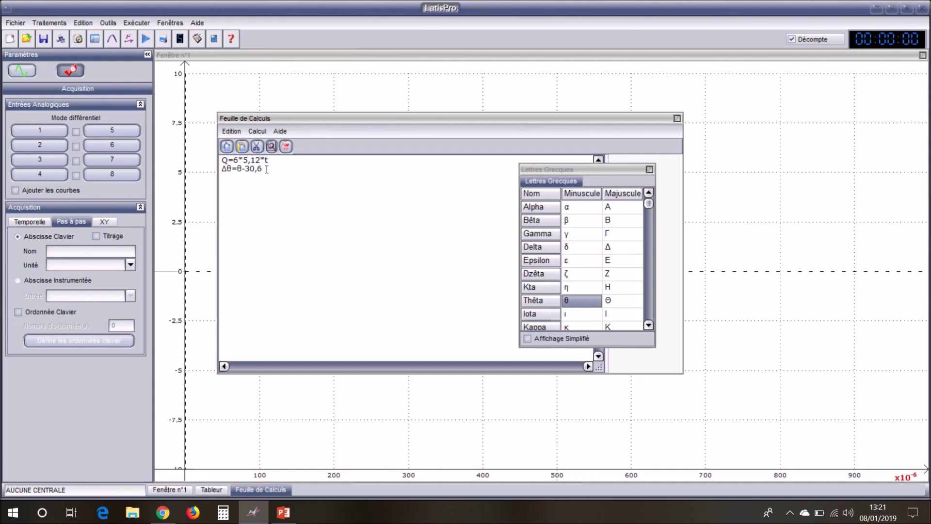
left_click(649, 169)
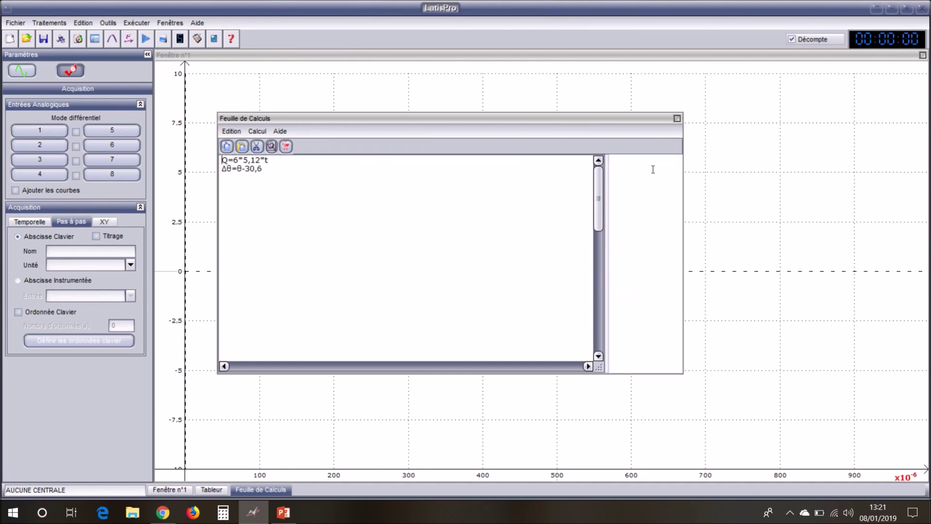
- Execute both formulas and, after checking the Q and Δθ columns in the spreadsheet, close the calculation sheet
left_click(267, 129)
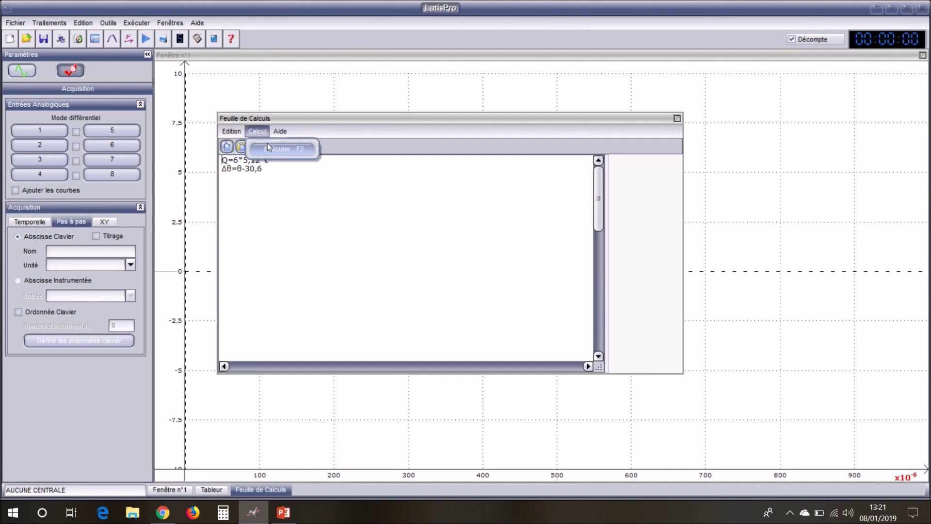
left_click(271, 149)
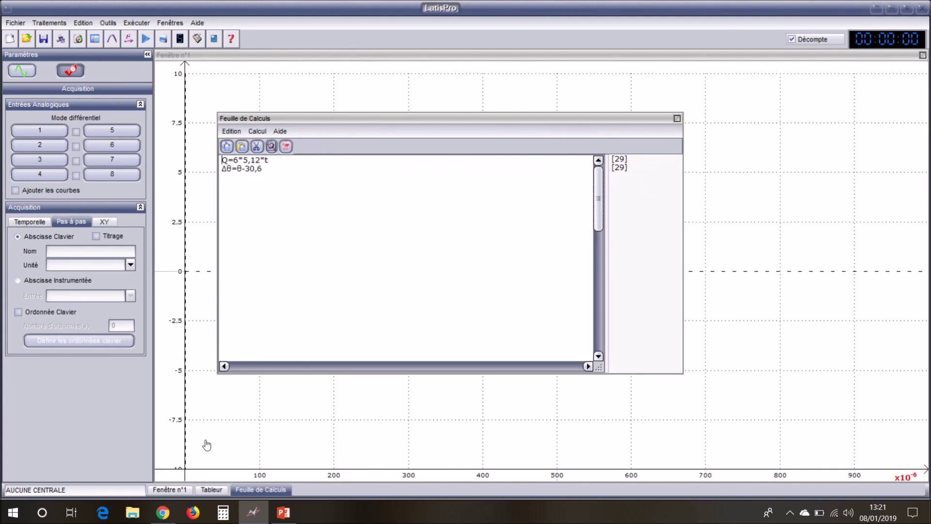
left_click(210, 489)
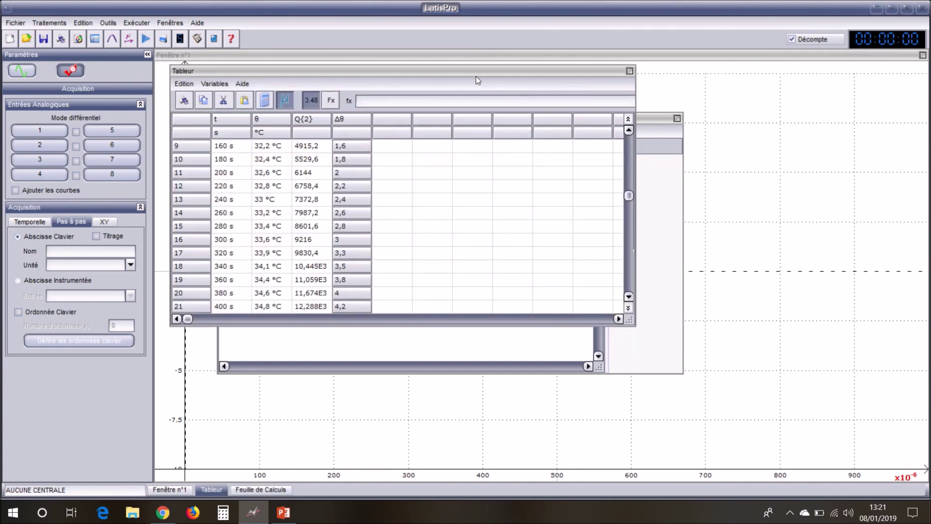
left_click(655, 121)
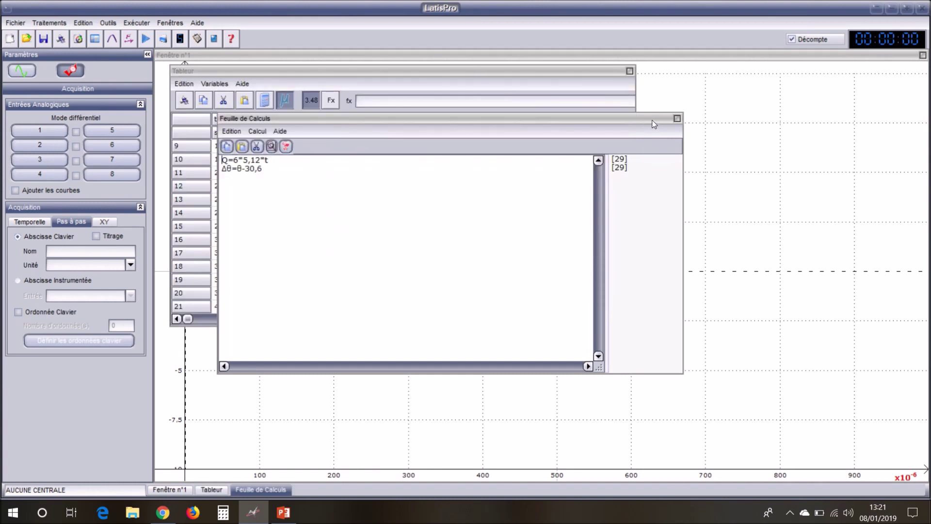
left_click(678, 120)
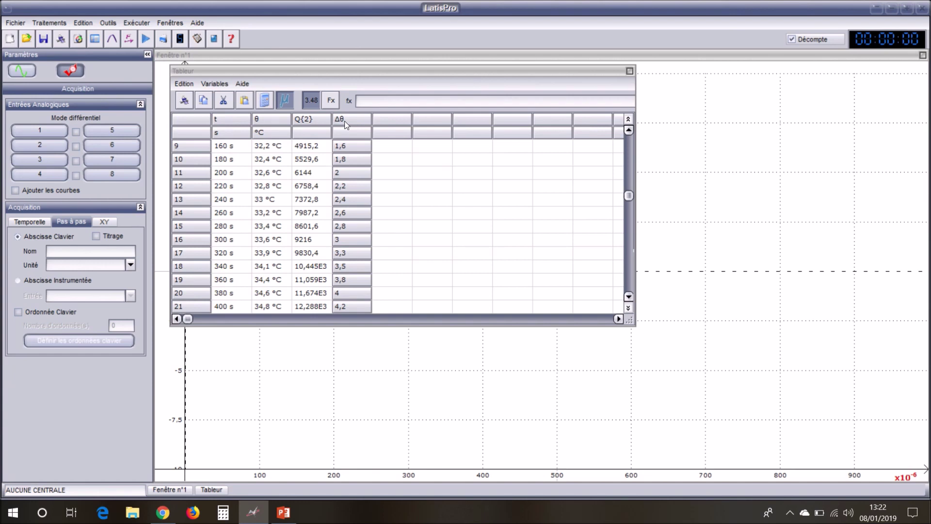
- Plot Q{2} on the vertical axis against Δθ on the horizontal axis in the graph window
left_click(19, 71)
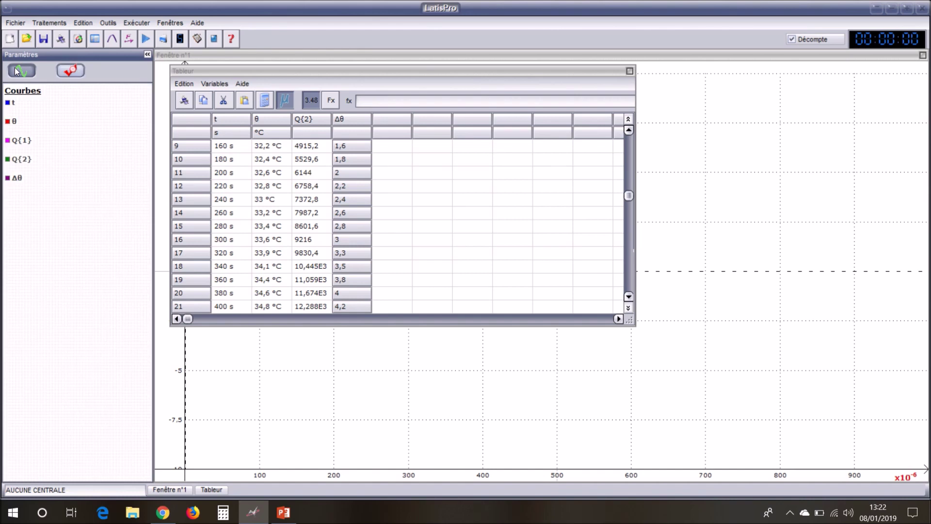
left_click(696, 167)
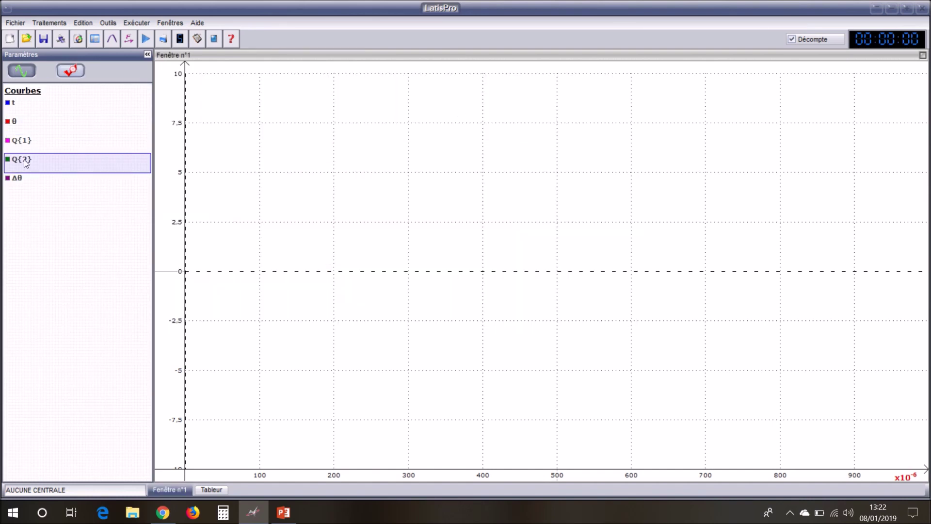
left_click_drag(25, 159, 158, 82)
left_click_drag(173, 66, 173, 66)
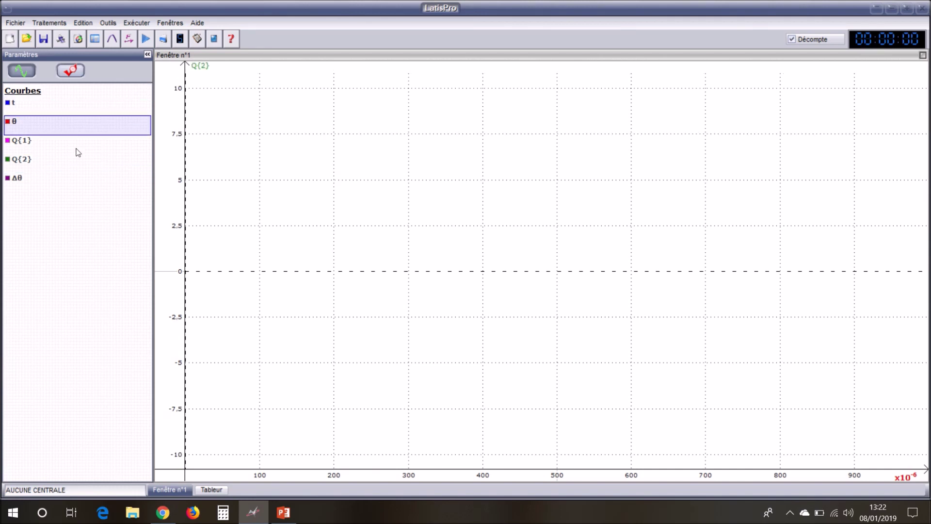
left_click_drag(37, 179, 884, 477)
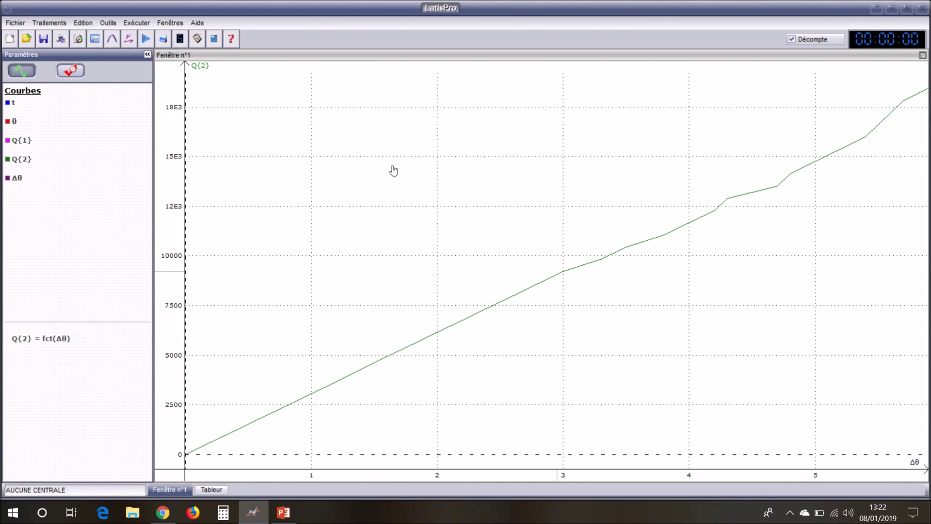
- Change the display style of the Q{2} curve to crosses (Croix)
left_click(49, 145)
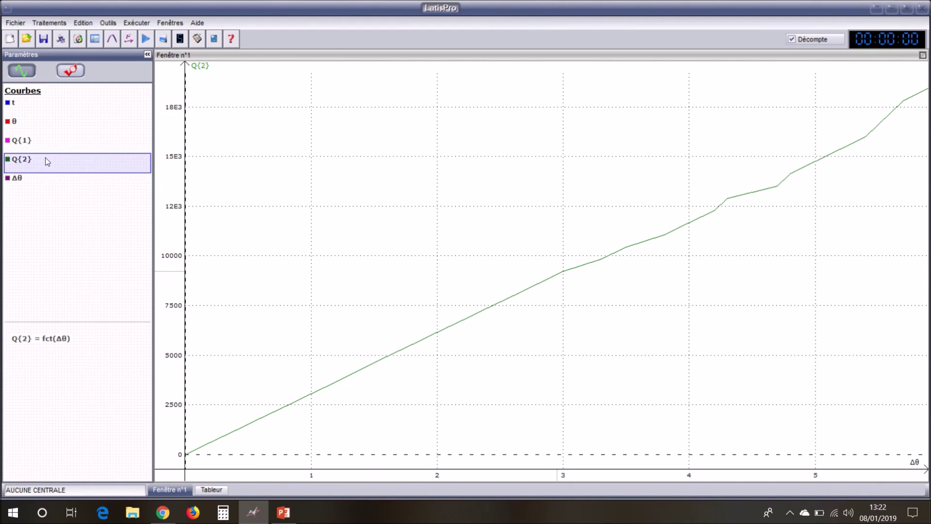
right_click(201, 69)
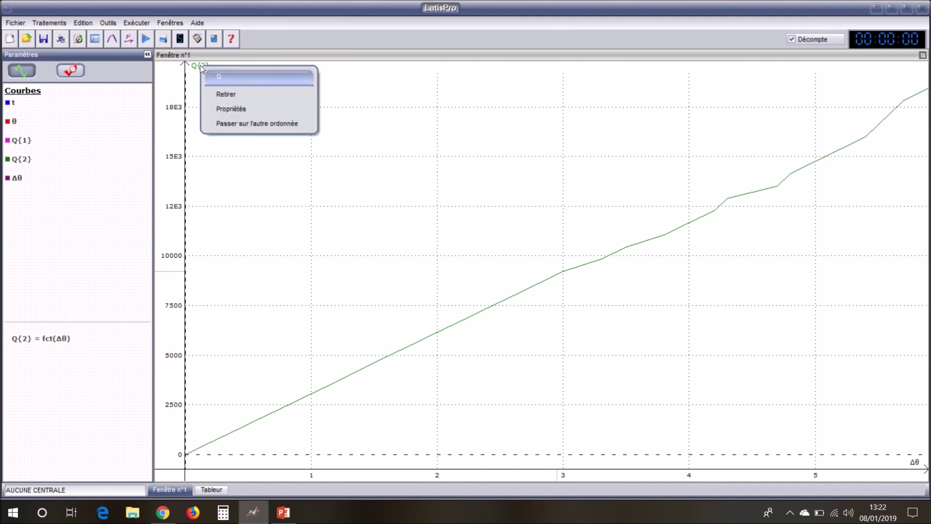
left_click(237, 111)
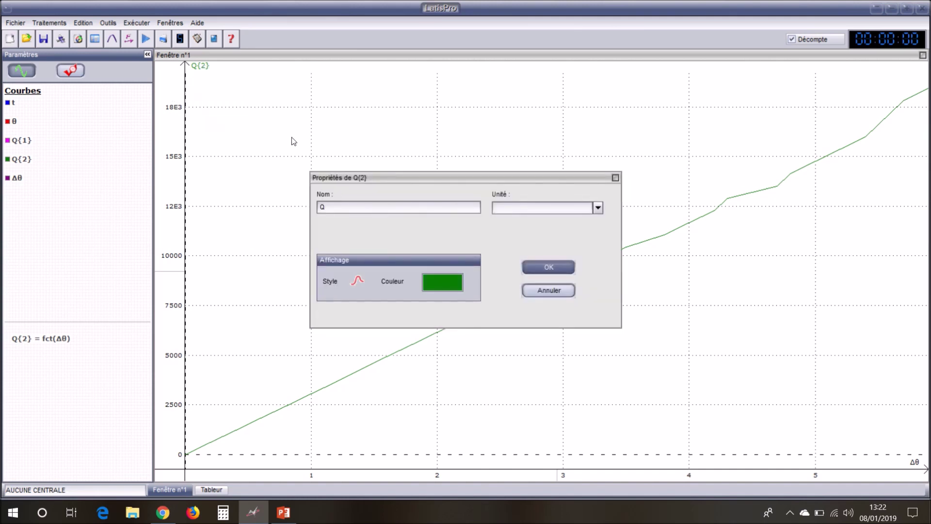
left_click(359, 281)
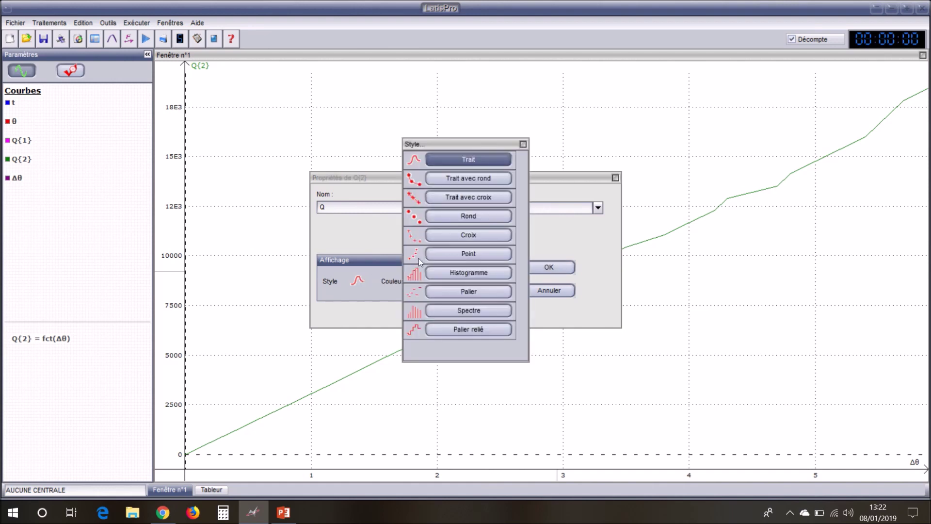
left_click(460, 233)
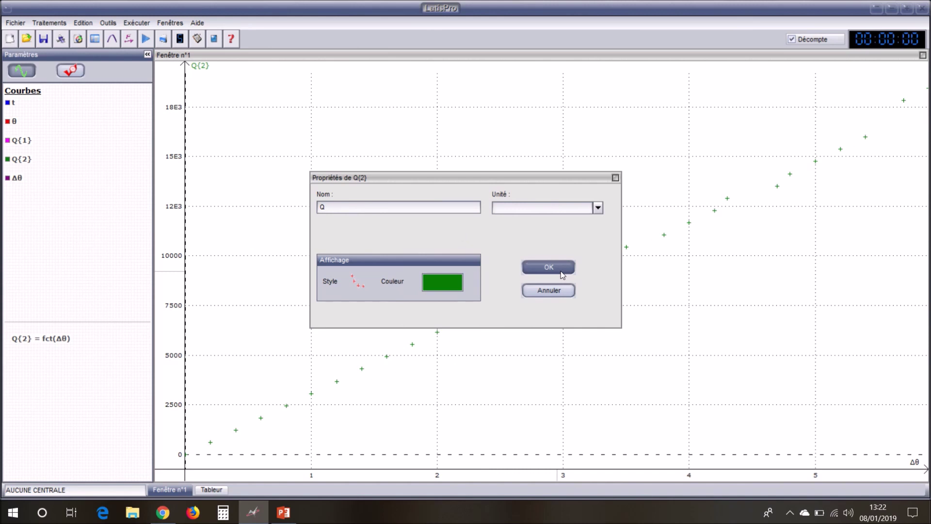
left_click(561, 271)
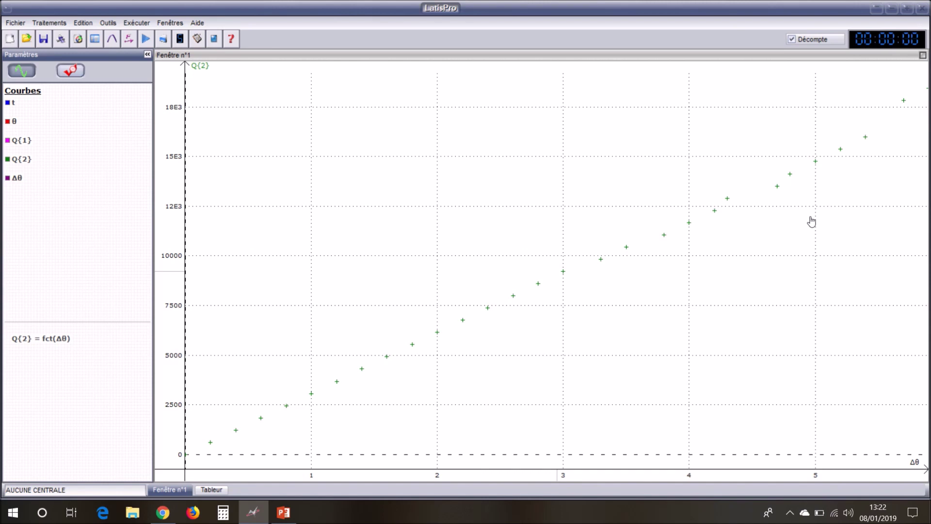
- Set Q{2} = fct(Δθ) as the curve to model in the modelling tool and open the list of models
left_click_drag(727, 270, 736, 252)
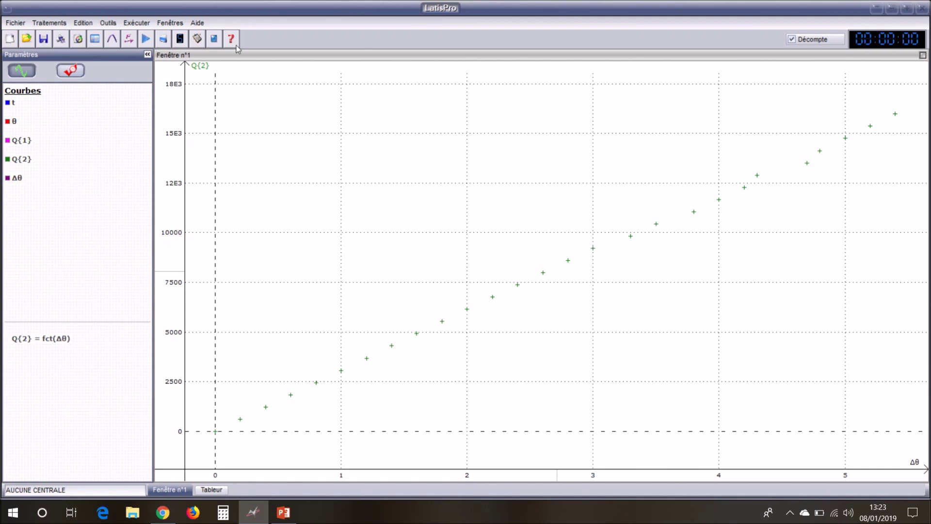
left_click(114, 40)
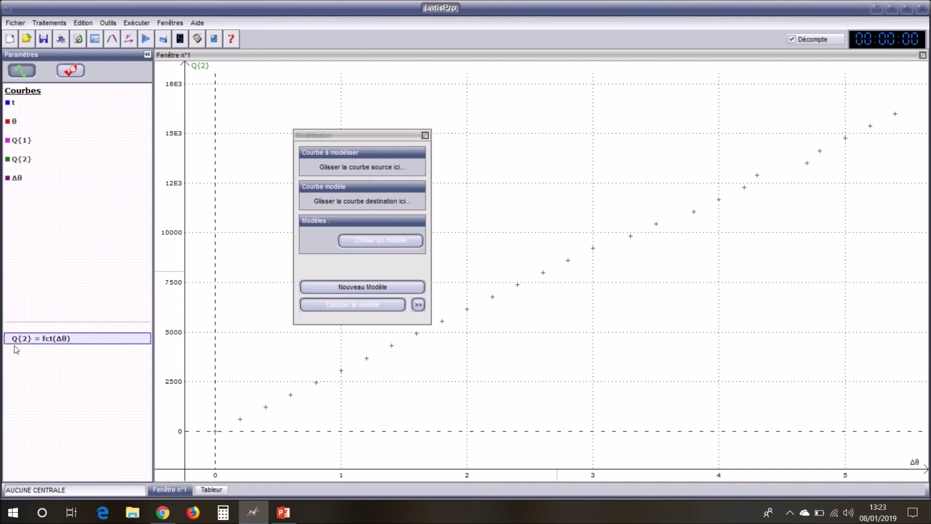
left_click_drag(25, 339, 354, 162)
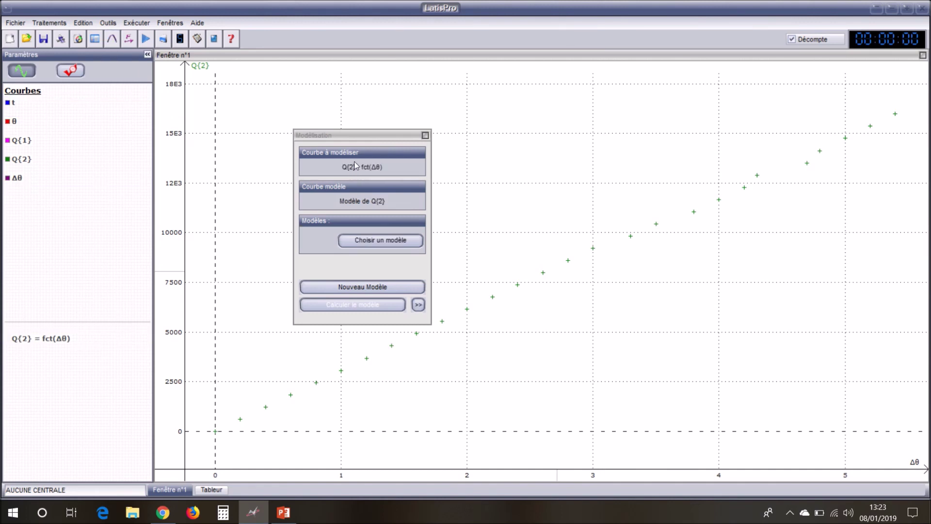
left_click(361, 240)
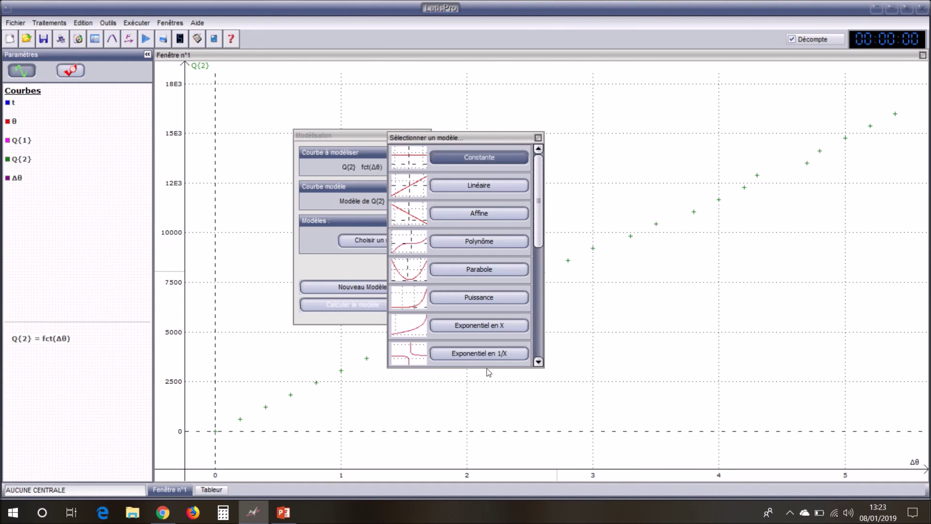